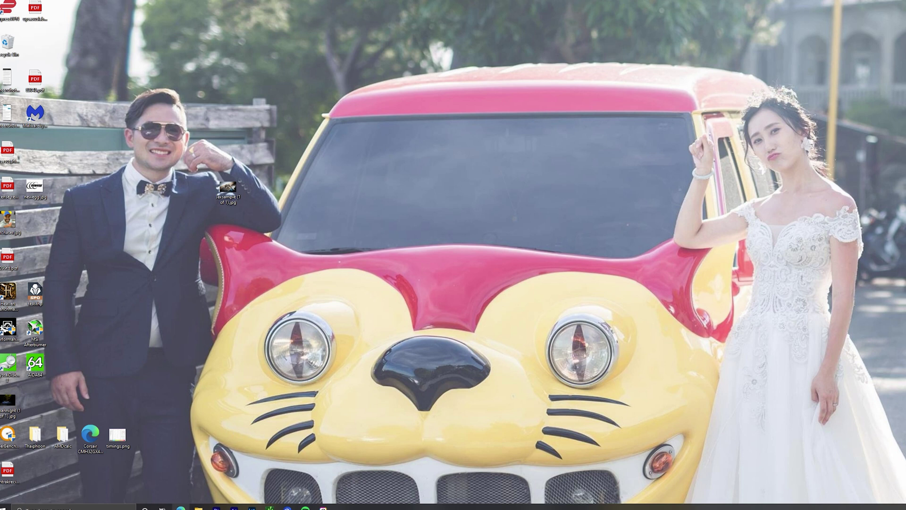
Open Microsoft Edge full-screen and load the ROG Armoury Crate page at rog.asus.com/armoury-crate
{"action": "left_click", "coordinate": [180, 507]}
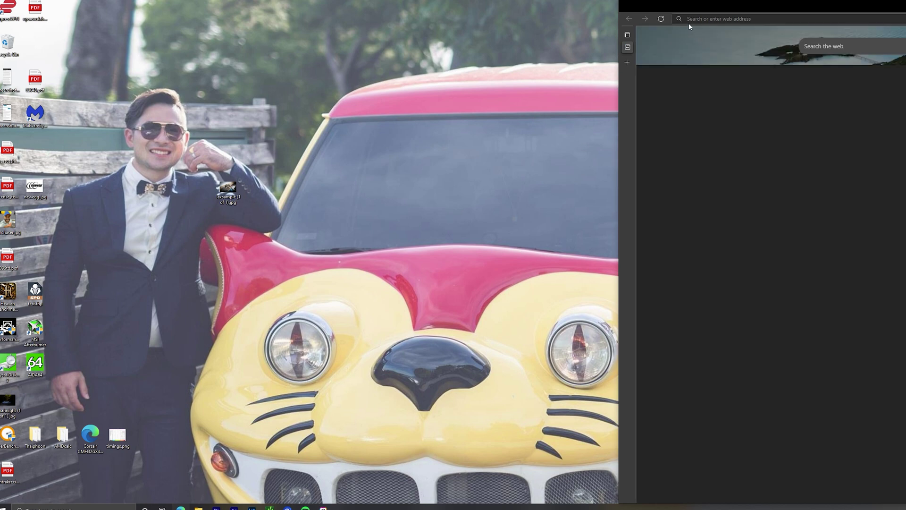
{"action": "left_click_drag", "start_coordinate": [692, 11], "coordinate": [412, 1]}
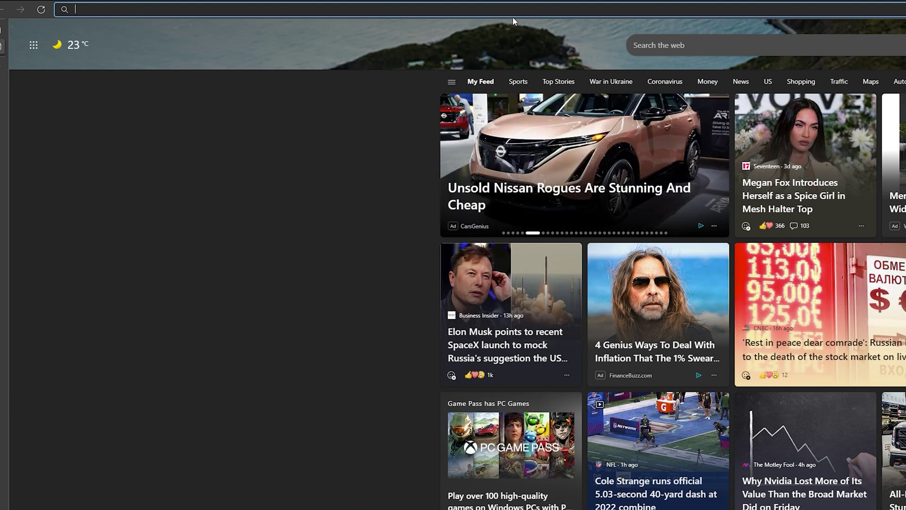
{"action": "type", "text": "ww"}
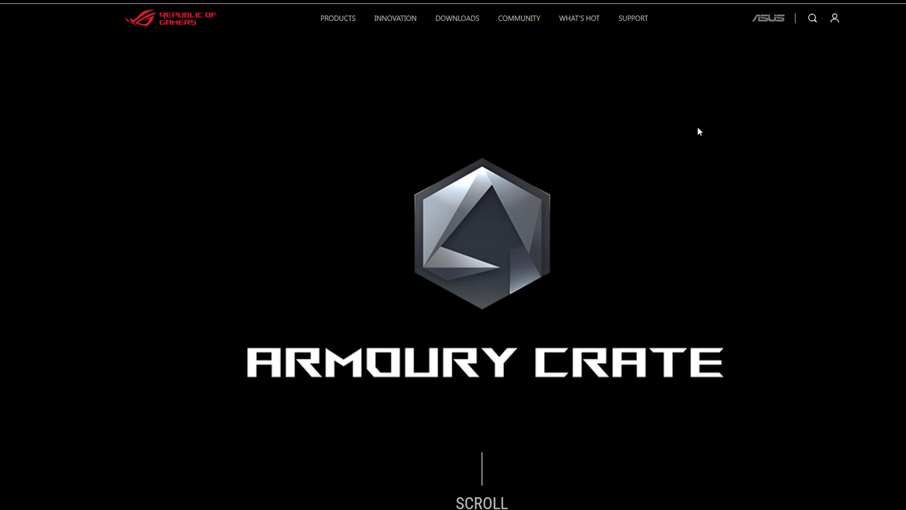
Go from the ROG page to the Armoury Crate support page's Driver & Tools section
{"action": "mouse_move", "coordinate": [470, 23]}
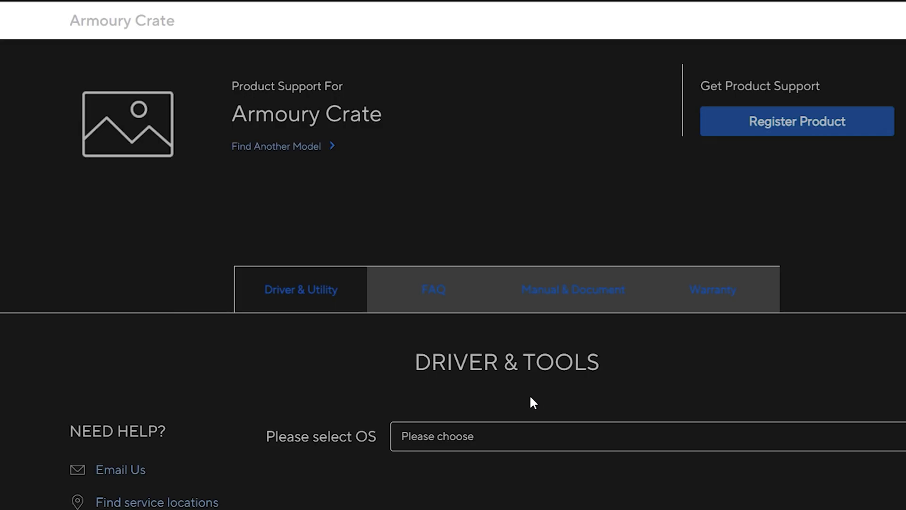
Choose Windows 10 64-bit as the OS and download ArmouryCrateInstallTool.zip under Utilities
{"action": "left_click", "coordinate": [442, 442]}
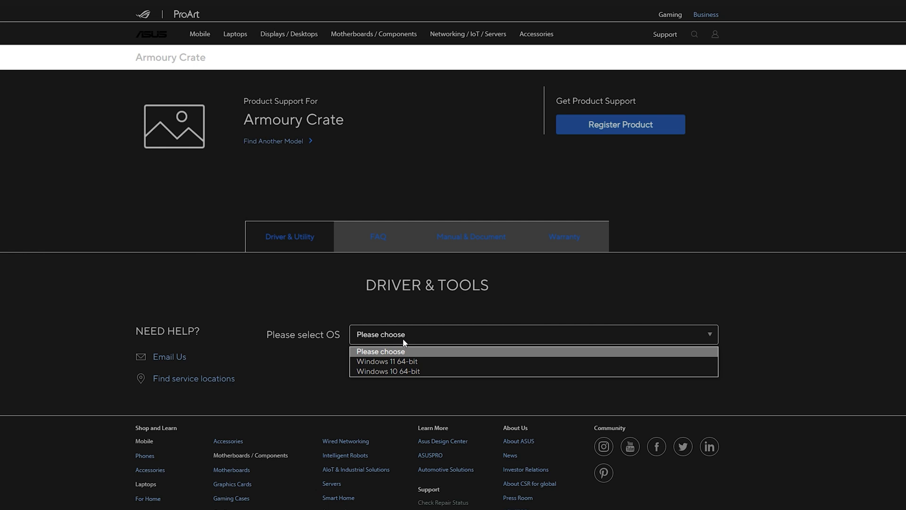
{"action": "left_click", "coordinate": [399, 371]}
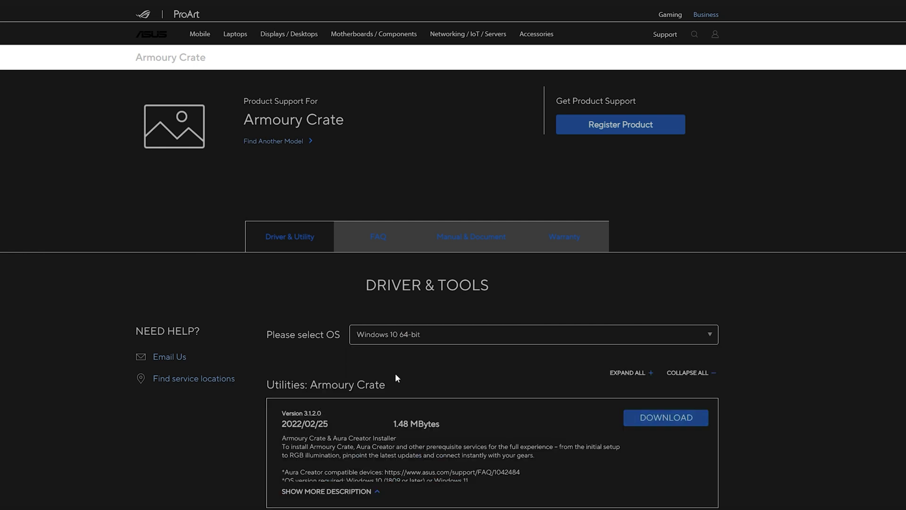
{"action": "scroll", "coordinate": [393, 374], "scroll_direction": "down", "scroll_amount": 2}
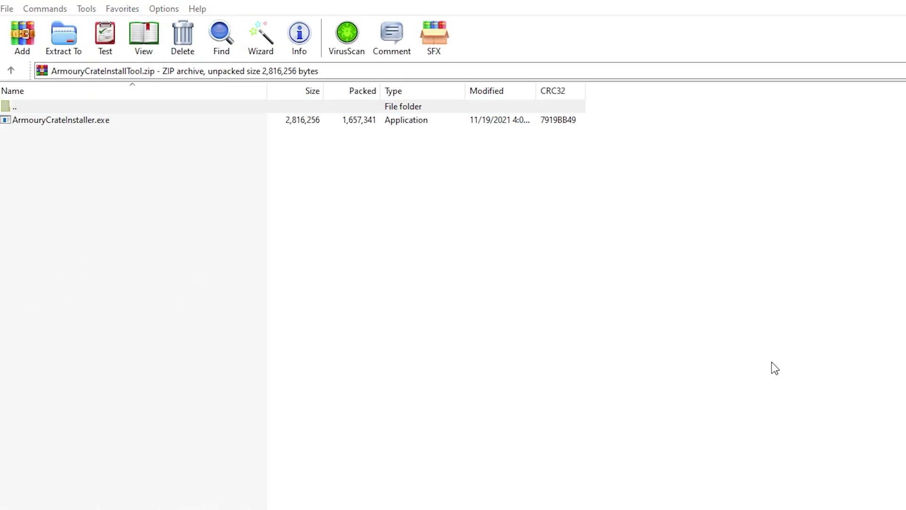
Select and run ArmouryCrateInstaller.exe inside the zip archive in WinRAR
{"action": "left_click", "coordinate": [87, 121]}
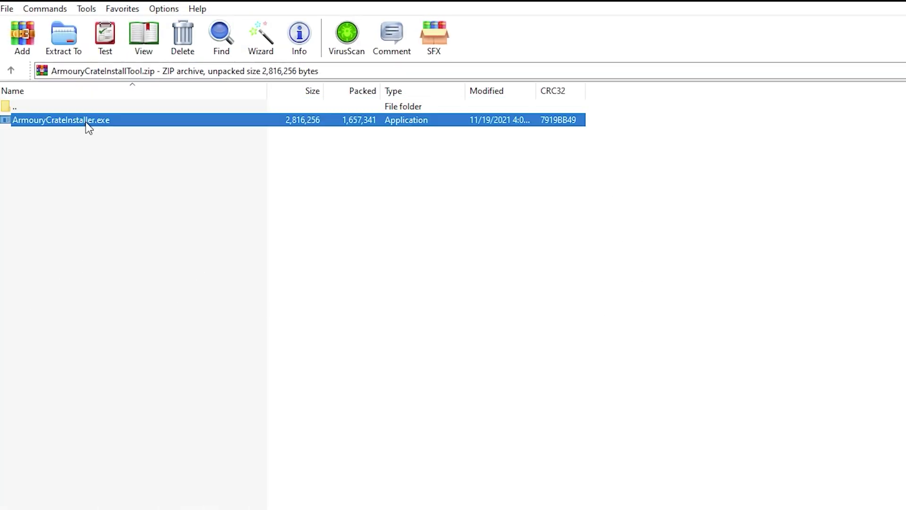
{"action": "double_click", "coordinate": [88, 123]}
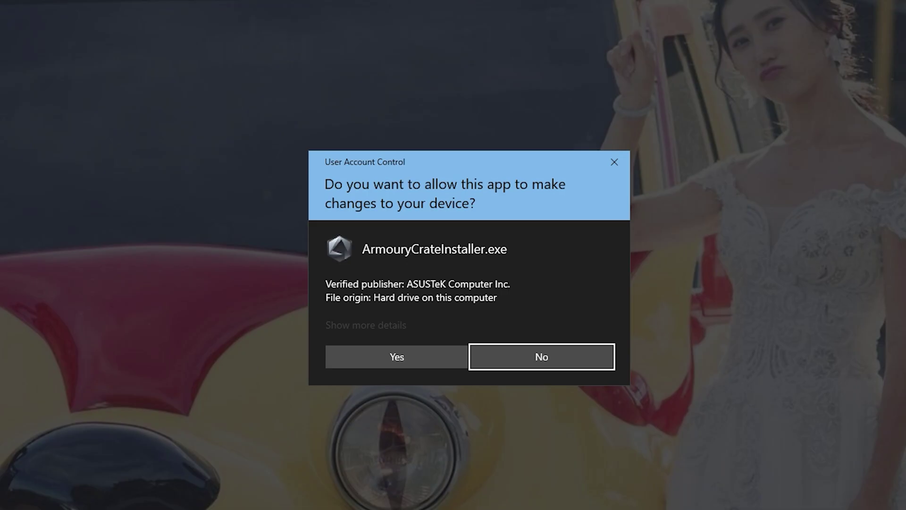
Approve the UAC prompt and start installing Armoury Crate only, without AURA Creator
{"action": "left_click", "coordinate": [396, 356]}
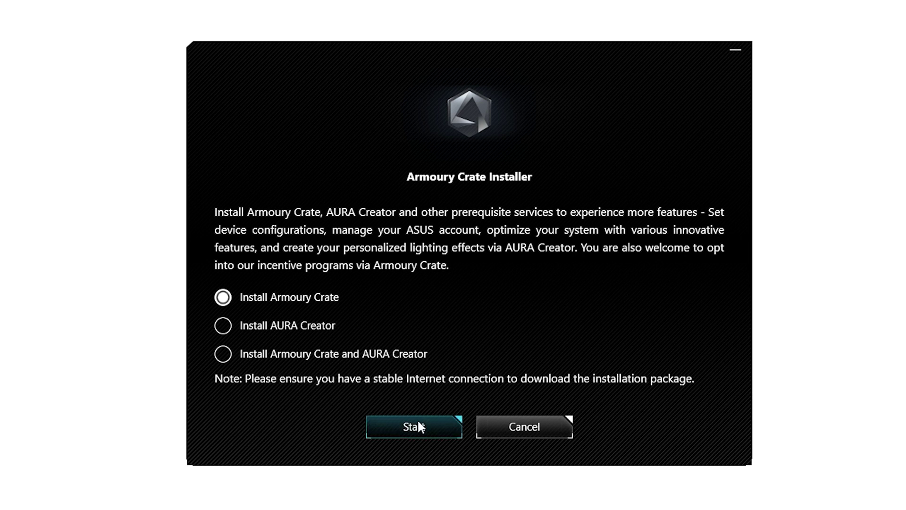
{"action": "left_click", "coordinate": [418, 428]}
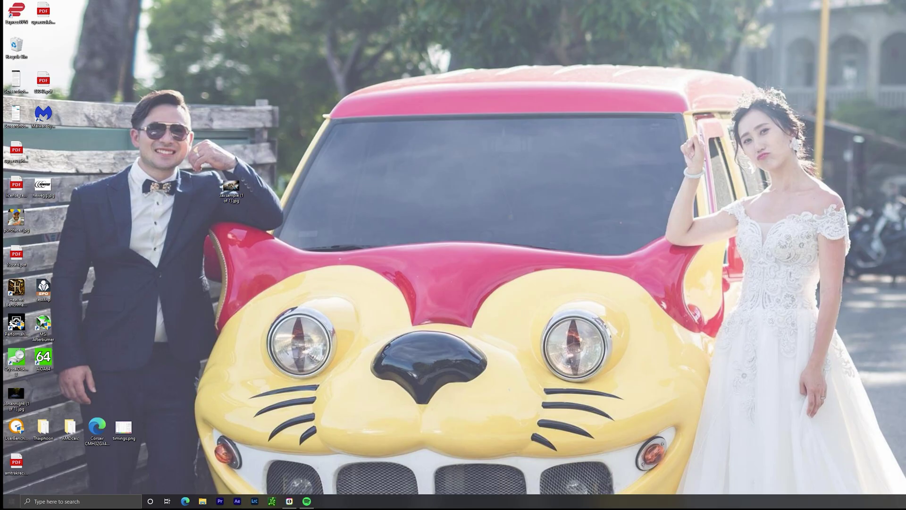
Search the Start menu for 'ar' and launch the ARMOURY CRATE app
{"action": "left_click", "coordinate": [12, 501]}
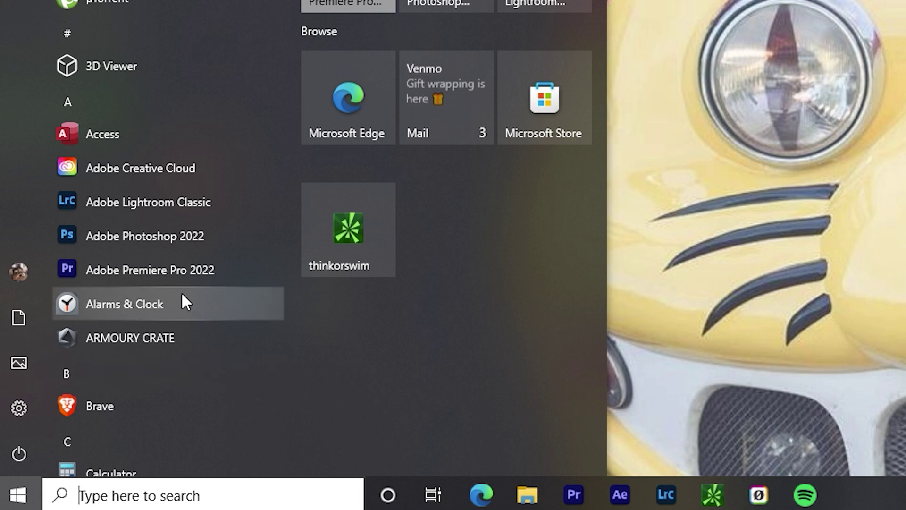
{"action": "scroll", "coordinate": [151, 443], "scroll_direction": "down", "scroll_amount": 4}
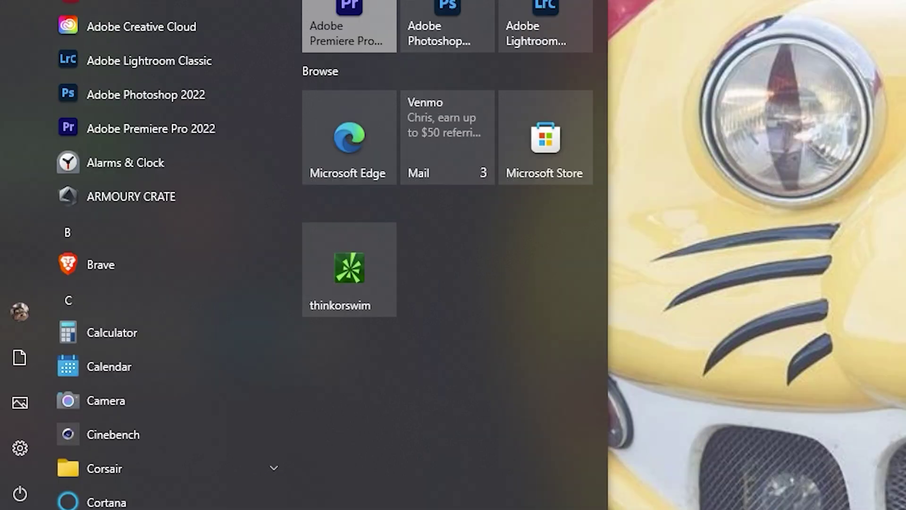
{"action": "left_click", "coordinate": [184, 504]}
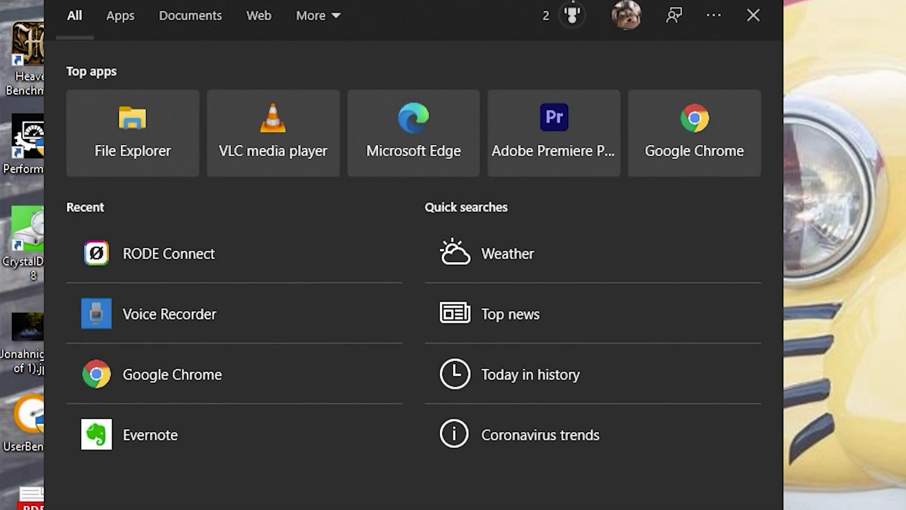
{"action": "type", "text": "ar"}
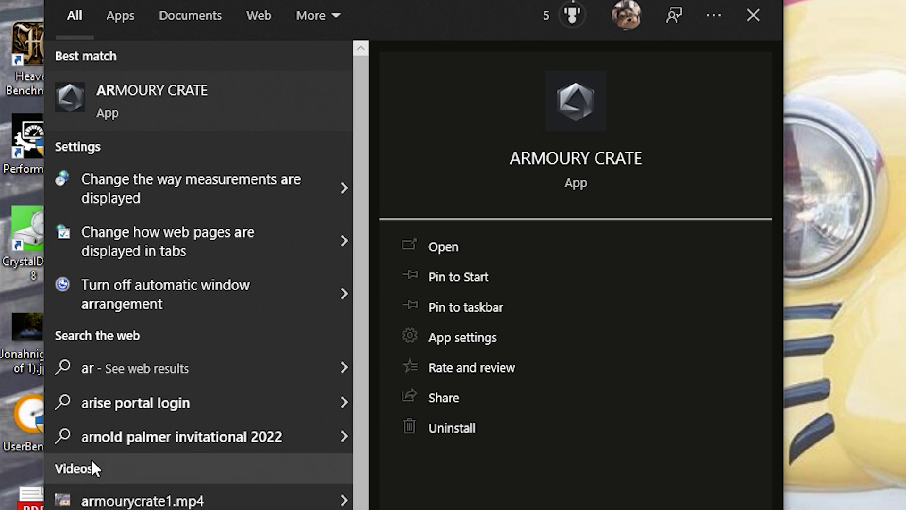
{"action": "left_click", "coordinate": [158, 113]}
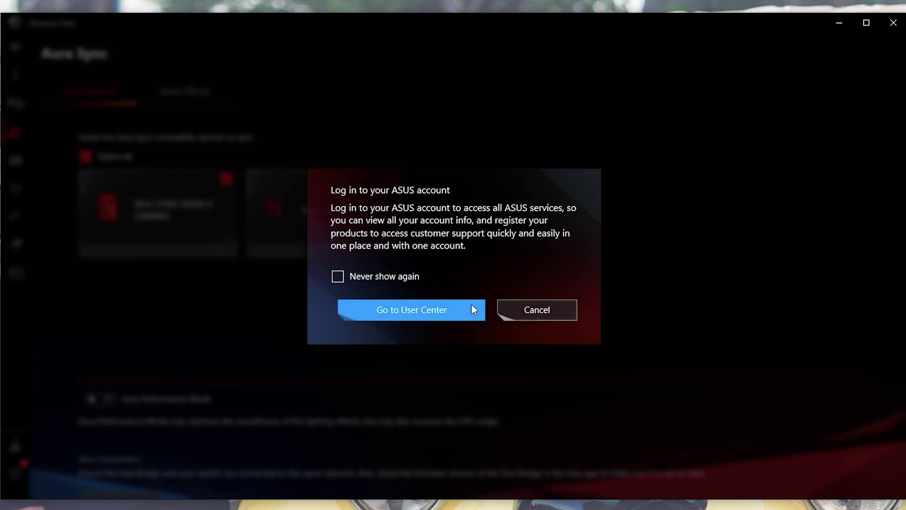
Turn off update prompts for this version, install the ARMOURY CRATE 5.0.11.0 update, and relaunch
{"action": "left_click", "coordinate": [438, 310]}
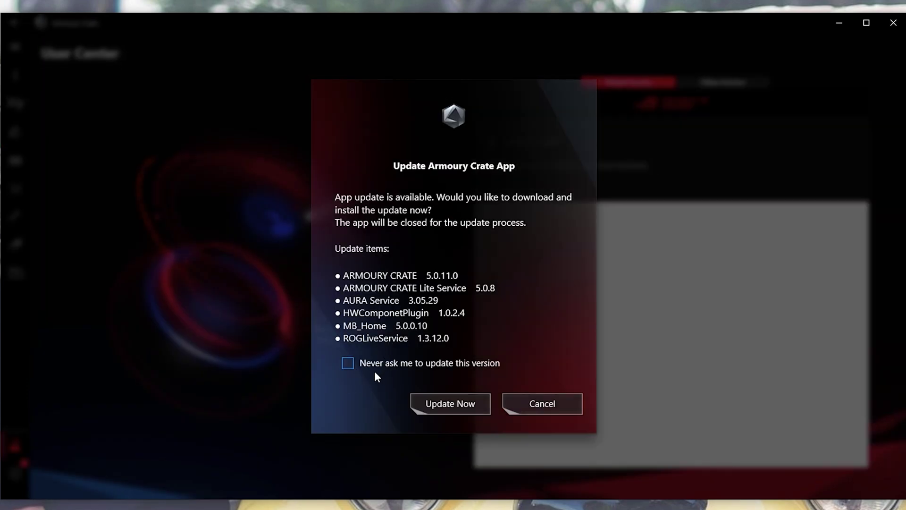
{"action": "left_click", "coordinate": [401, 365]}
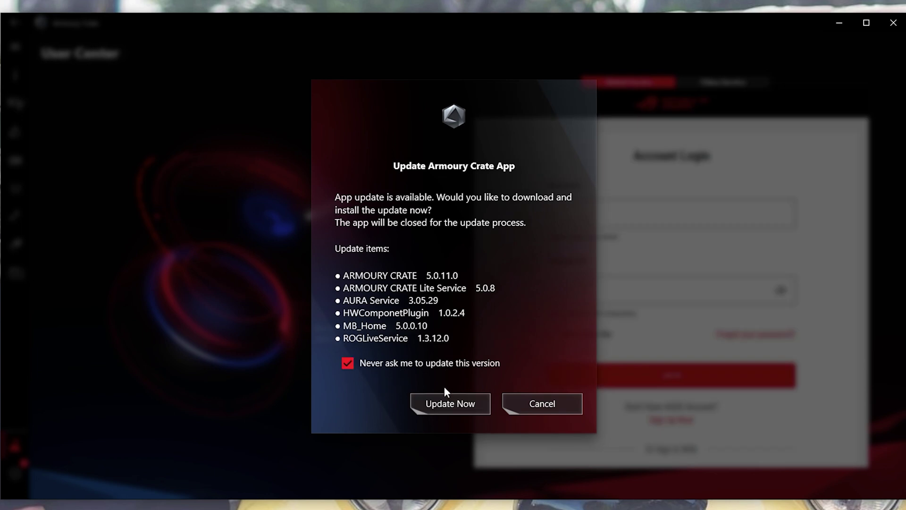
{"action": "left_click", "coordinate": [442, 404]}
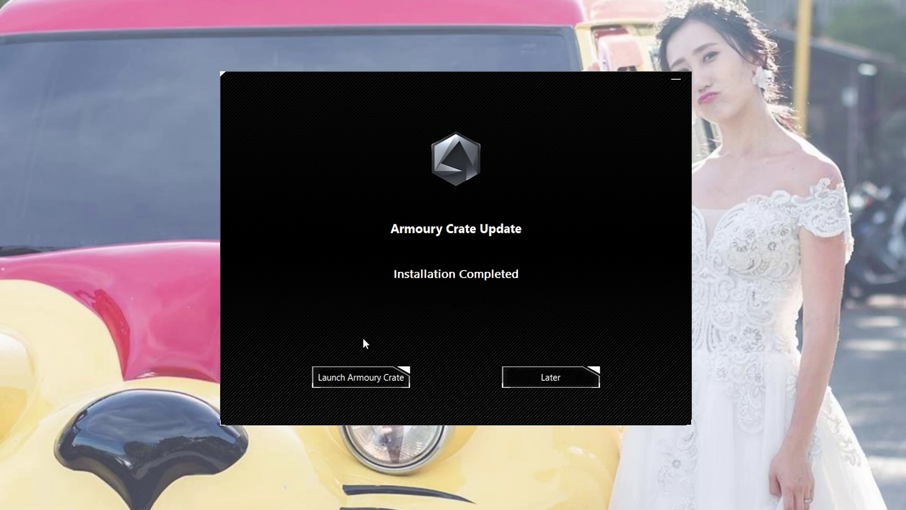
{"action": "left_click", "coordinate": [368, 386]}
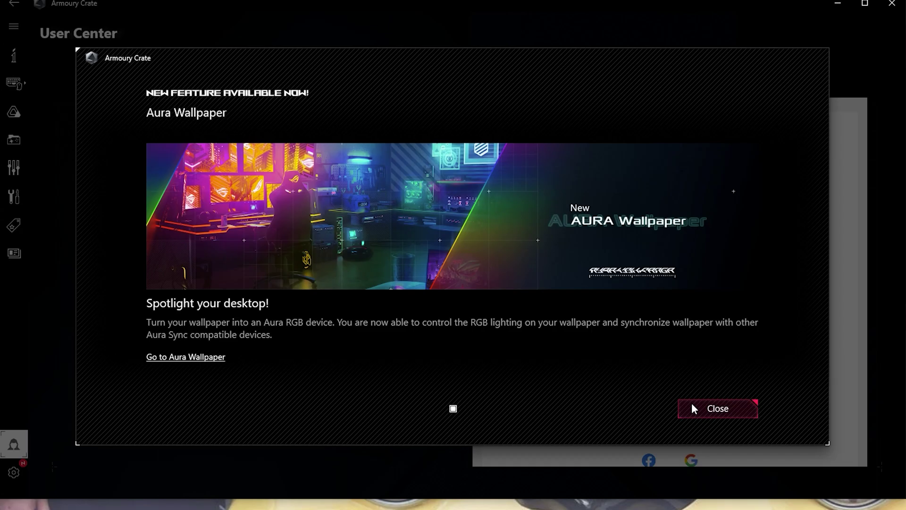
Close the Aura Wallpaper popup and login dialog, then show the system Dashboard
{"action": "left_click", "coordinate": [691, 404]}
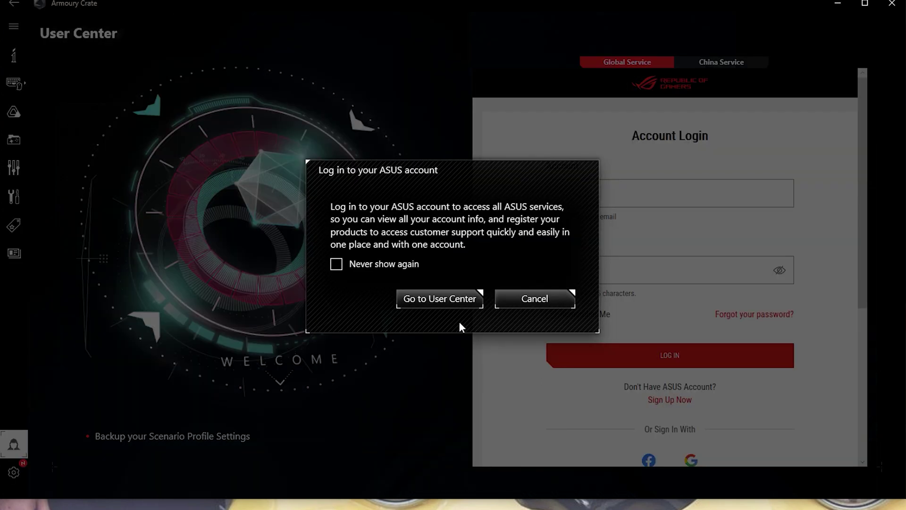
{"action": "left_click", "coordinate": [410, 298]}
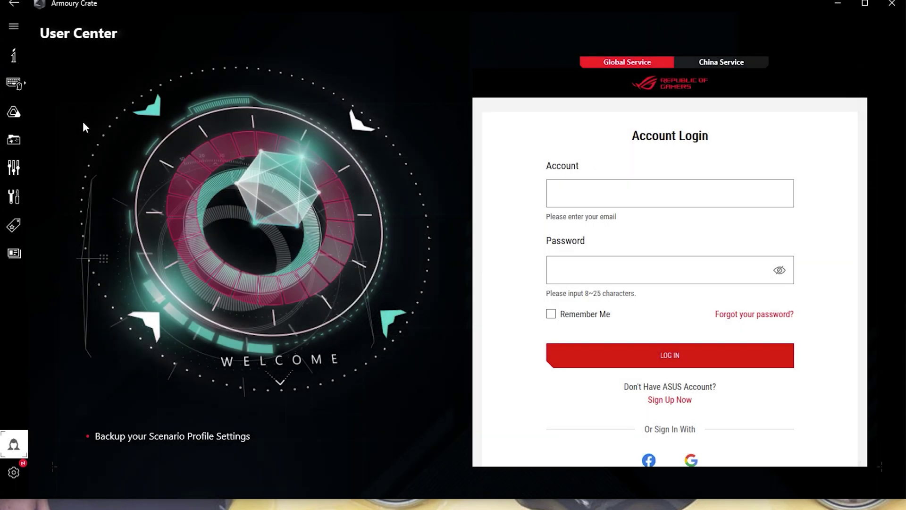
{"action": "left_click", "coordinate": [19, 66]}
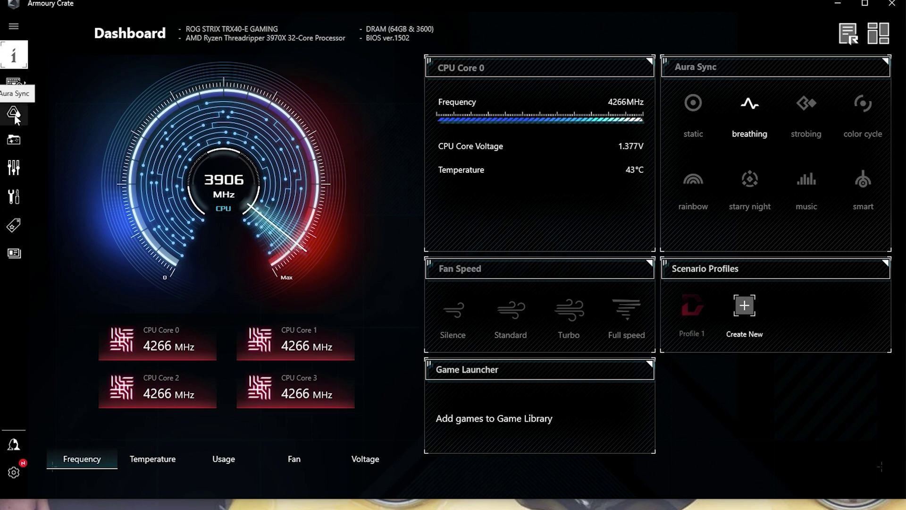
Open the Aura Sync page and its list of Aura lighting effects
{"action": "left_click", "coordinate": [14, 115]}
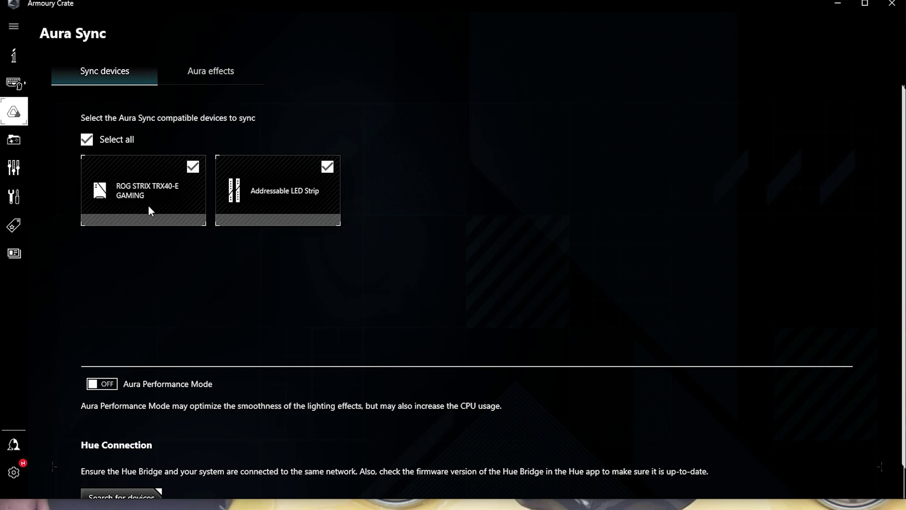
{"action": "left_click", "coordinate": [200, 75]}
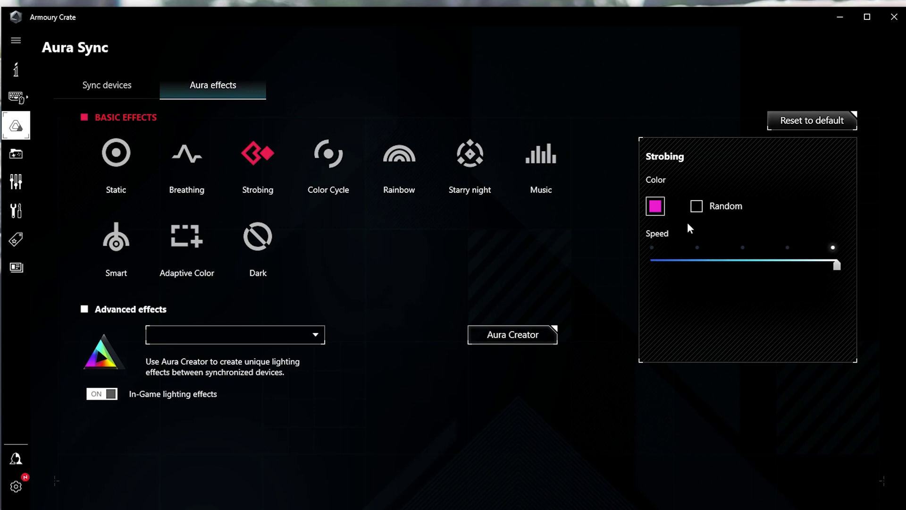
Give Strobing random colours, then switch to Breathing with a yellow colour
{"action": "left_click", "coordinate": [696, 208]}
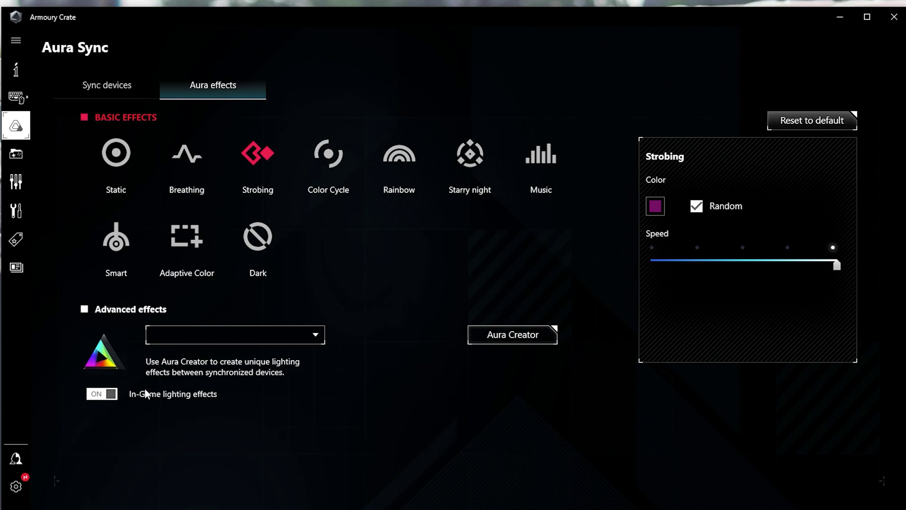
{"action": "left_click", "coordinate": [187, 186]}
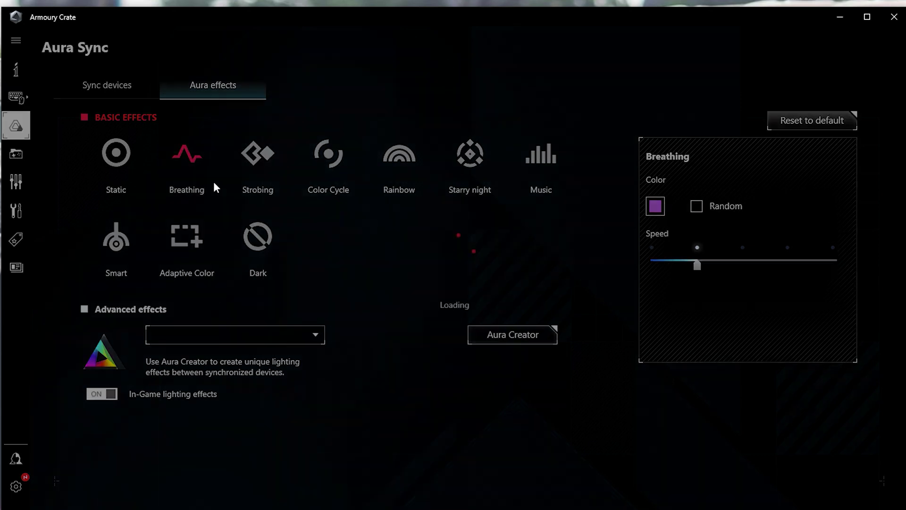
{"action": "left_click", "coordinate": [653, 210]}
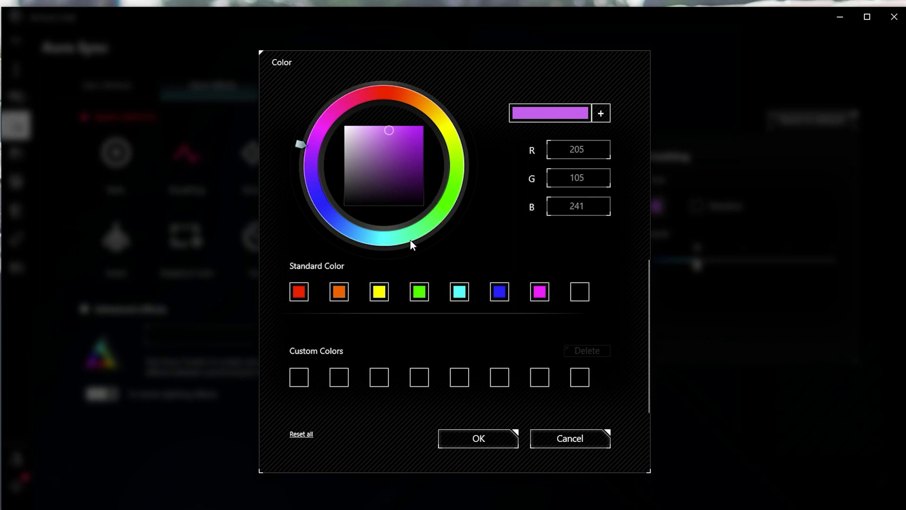
{"action": "left_click", "coordinate": [385, 296]}
{"action": "left_click", "coordinate": [474, 435]}
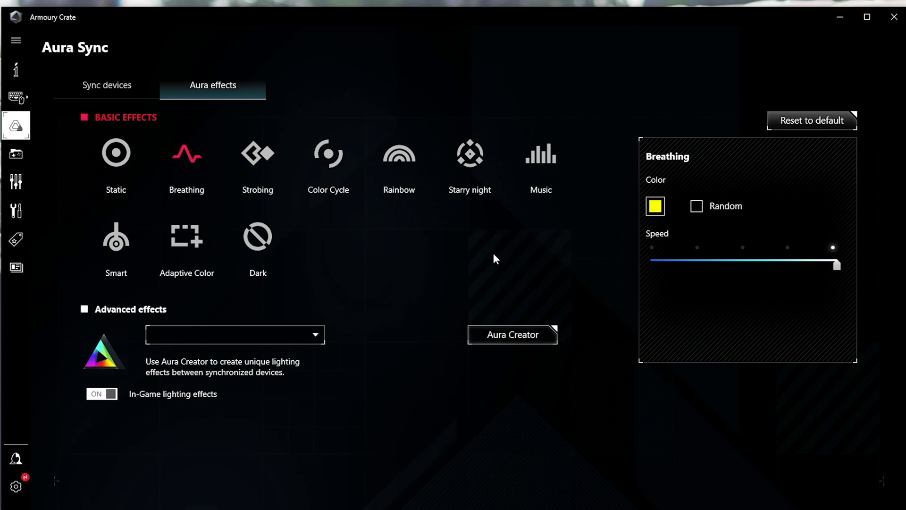
Preview Rainbow, then set Starry night with magenta stars on a red background
{"action": "left_click", "coordinate": [427, 207]}
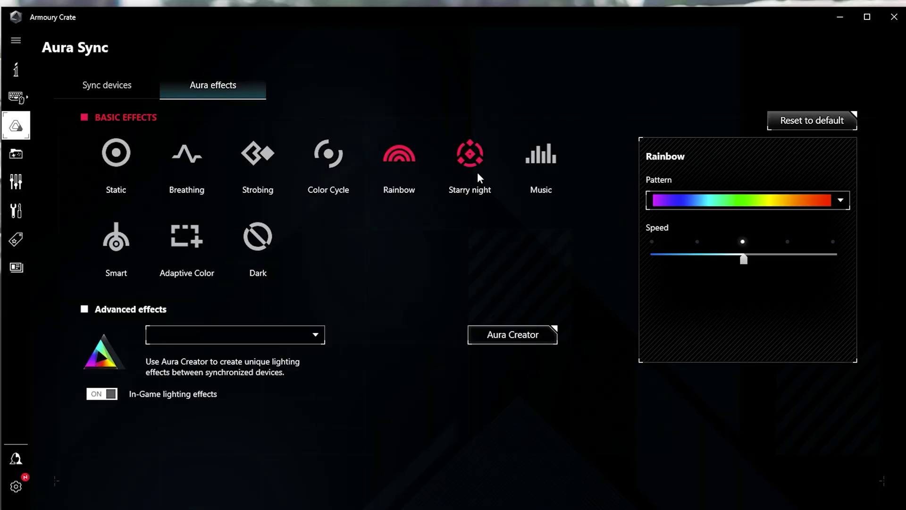
{"action": "left_click", "coordinate": [477, 172]}
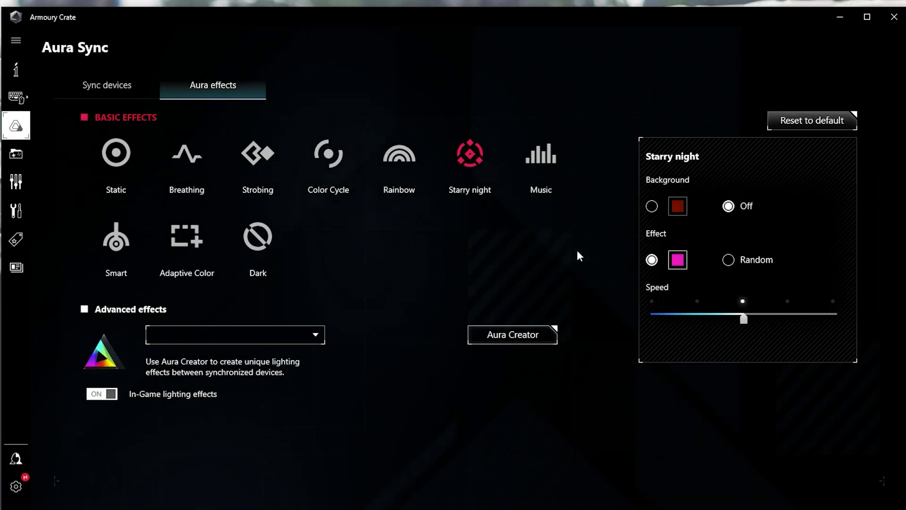
{"action": "left_click", "coordinate": [678, 259]}
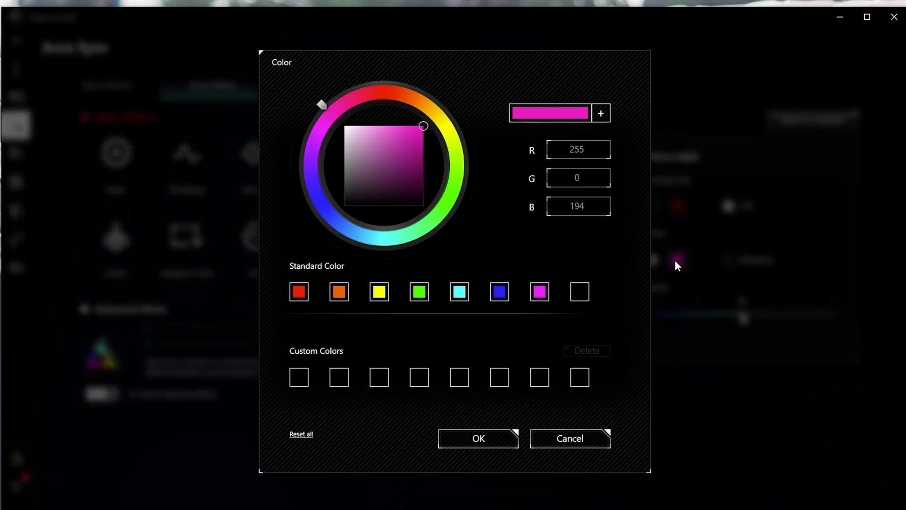
{"action": "left_click", "coordinate": [500, 446]}
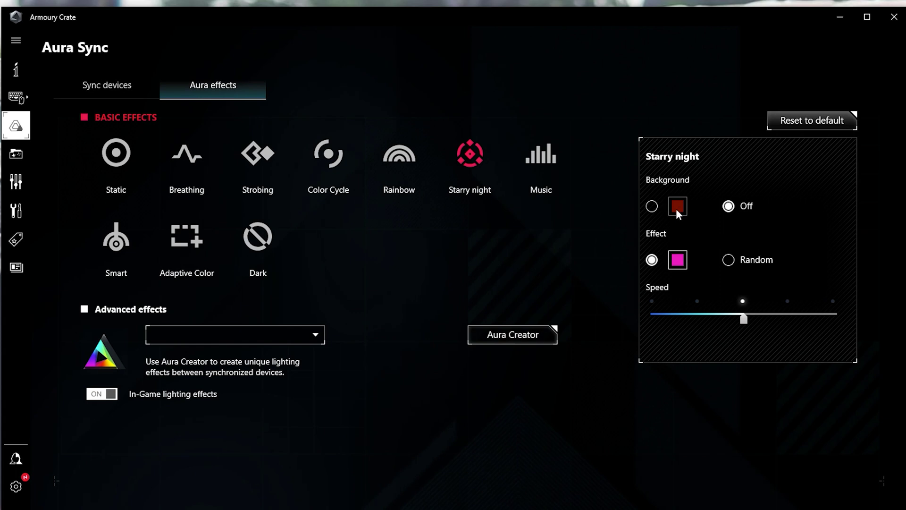
{"action": "left_click", "coordinate": [680, 208]}
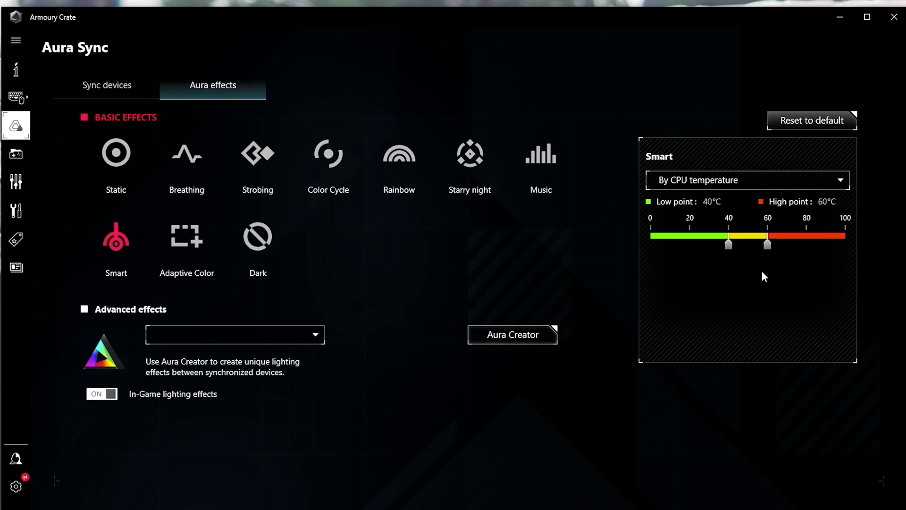
Raise the Smart effect's low temperature point from 40°C to 45°C
{"action": "left_click_drag", "start_coordinate": [731, 248], "coordinate": [787, 243]}
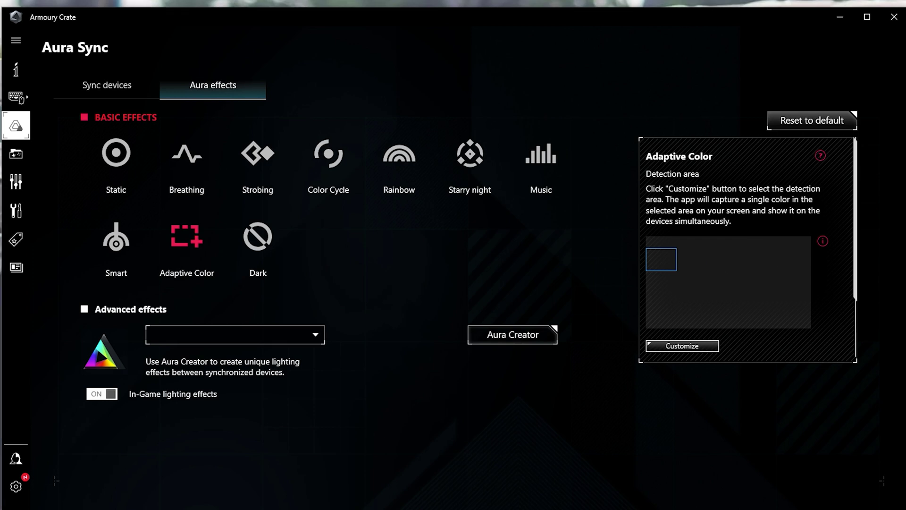
Inspect Adaptive Color's detection area twice without changes, then switch the lighting to Dark
{"action": "left_click", "coordinate": [668, 345]}
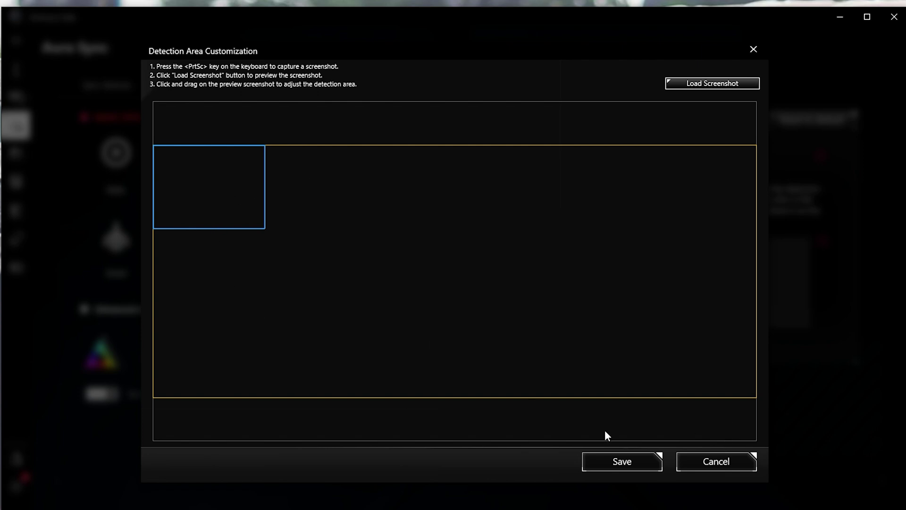
{"action": "left_click", "coordinate": [707, 461]}
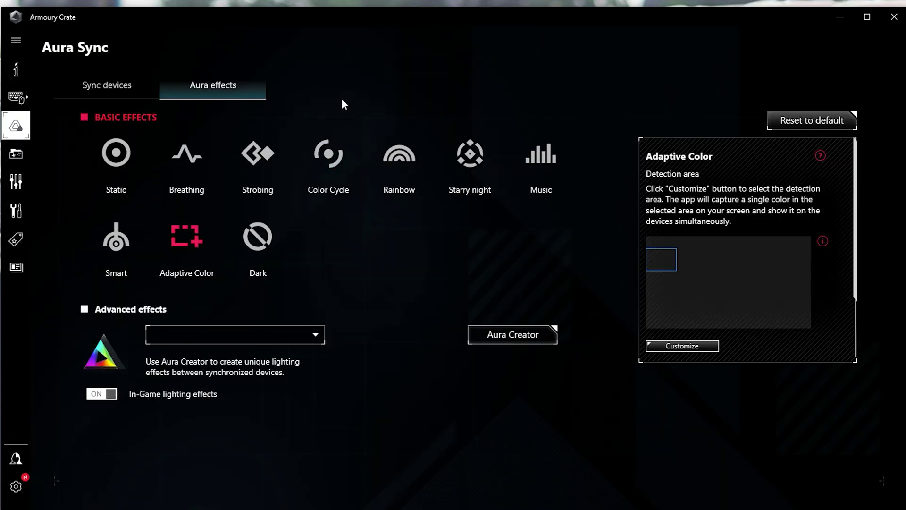
{"action": "left_click", "coordinate": [660, 344]}
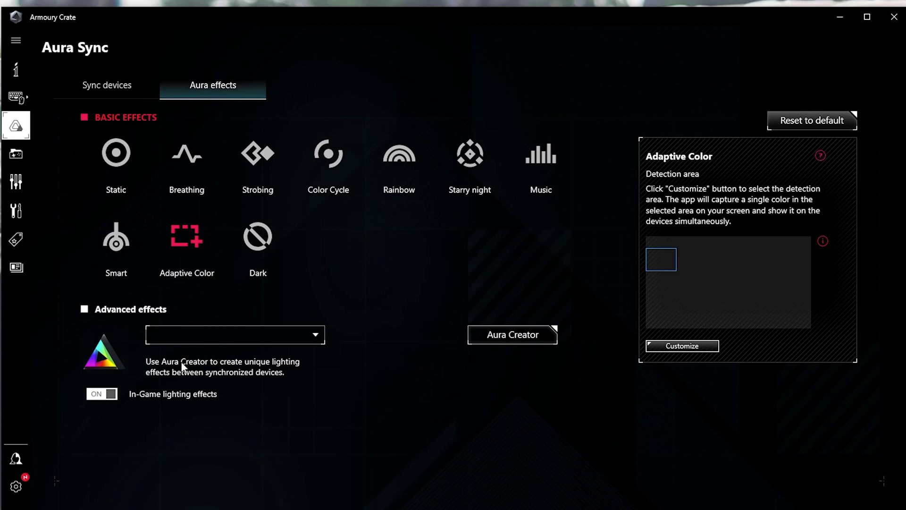
{"action": "left_click", "coordinate": [261, 255]}
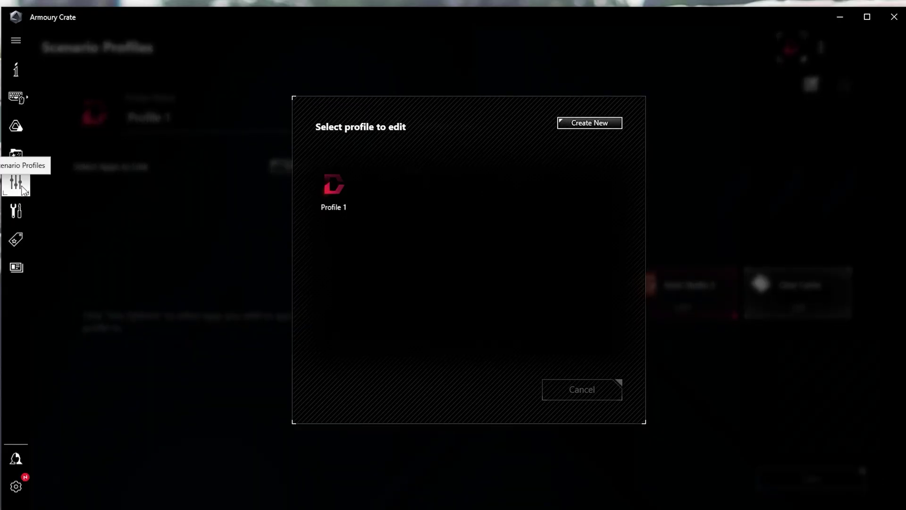
Open Profile 1 and browse its Aura Sync lighting mode list twice, closing it each time
{"action": "left_click", "coordinate": [327, 187]}
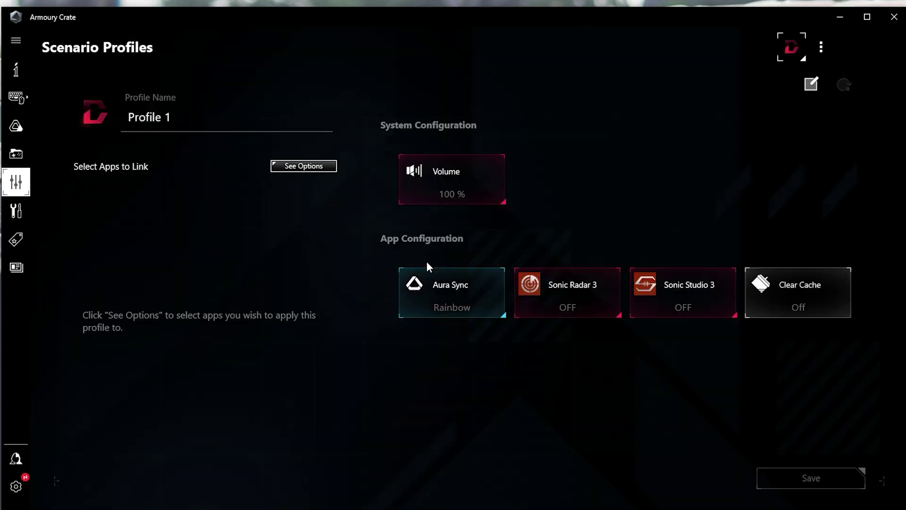
{"action": "left_click", "coordinate": [451, 307]}
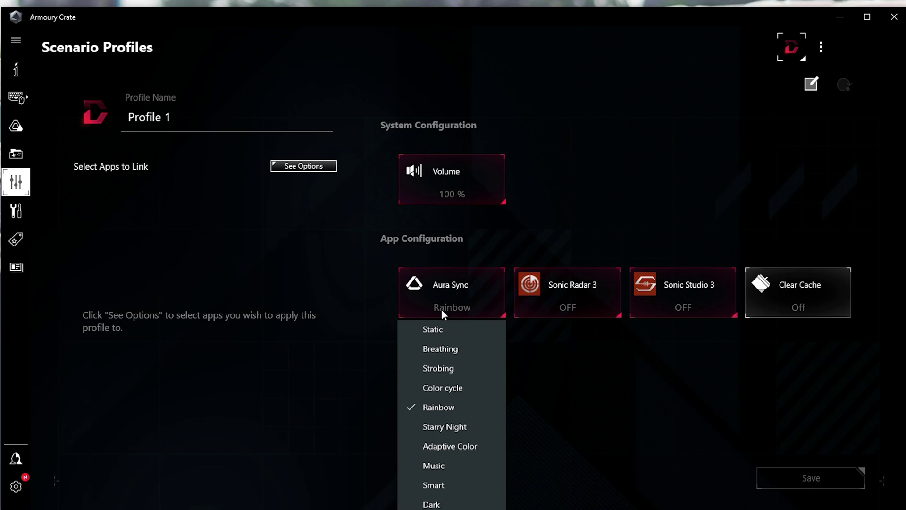
{"action": "left_click", "coordinate": [333, 288]}
{"action": "left_click", "coordinate": [452, 284]}
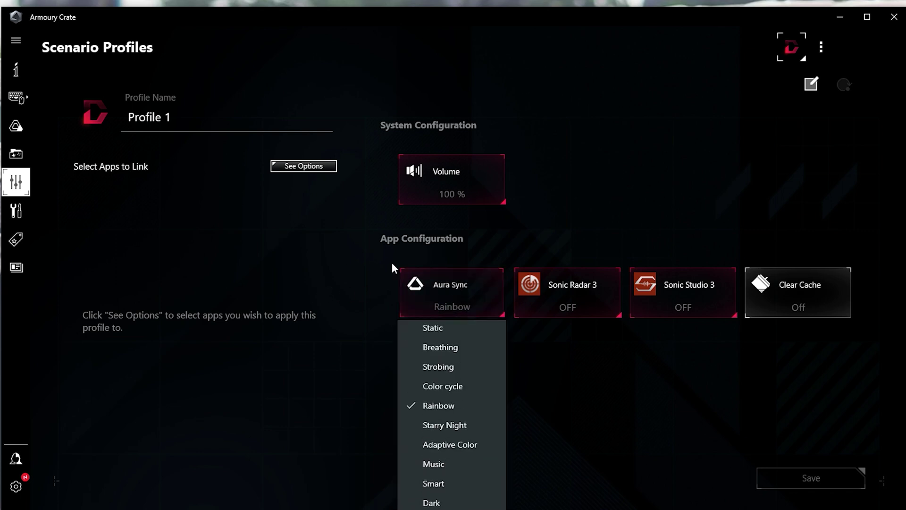
{"action": "left_click", "coordinate": [282, 217]}
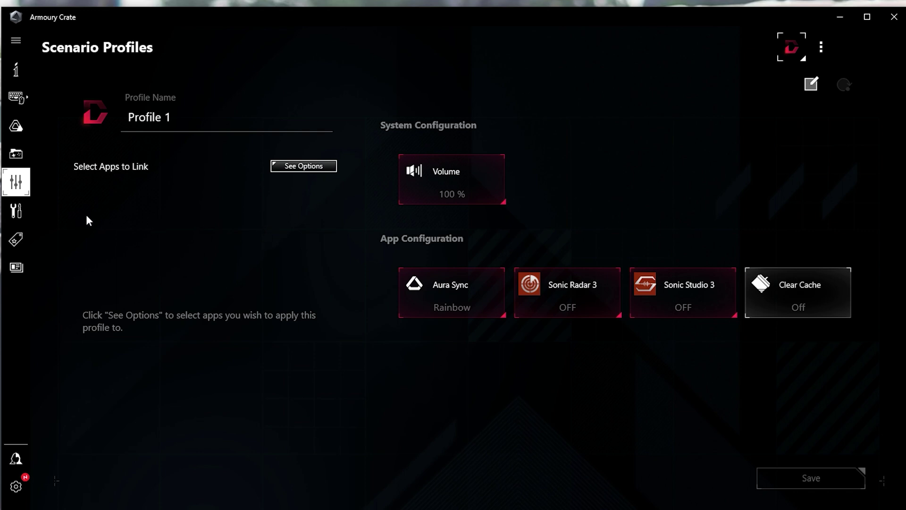
Scroll through the Tools utility list, then show BIOS versions 0702 and 0902 for the ROG STRIX TRX40-E GAMING
{"action": "left_click", "coordinate": [21, 213]}
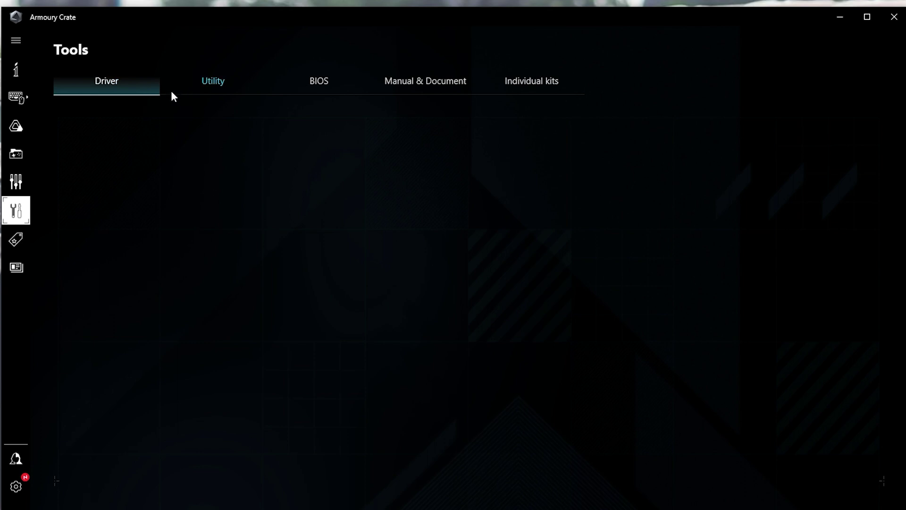
{"action": "left_click", "coordinate": [226, 86]}
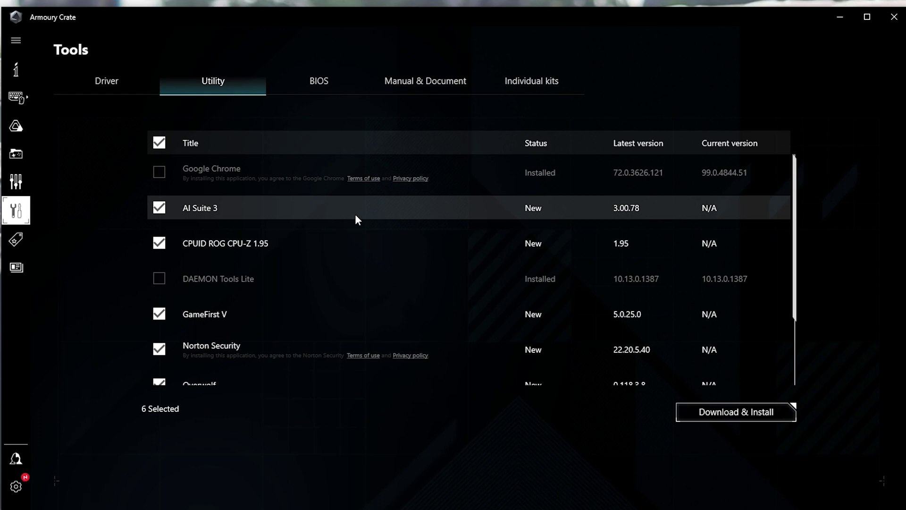
{"action": "scroll", "coordinate": [394, 228], "scroll_direction": "down", "scroll_amount": 1}
{"action": "scroll", "coordinate": [395, 238], "scroll_direction": "up", "scroll_amount": 1}
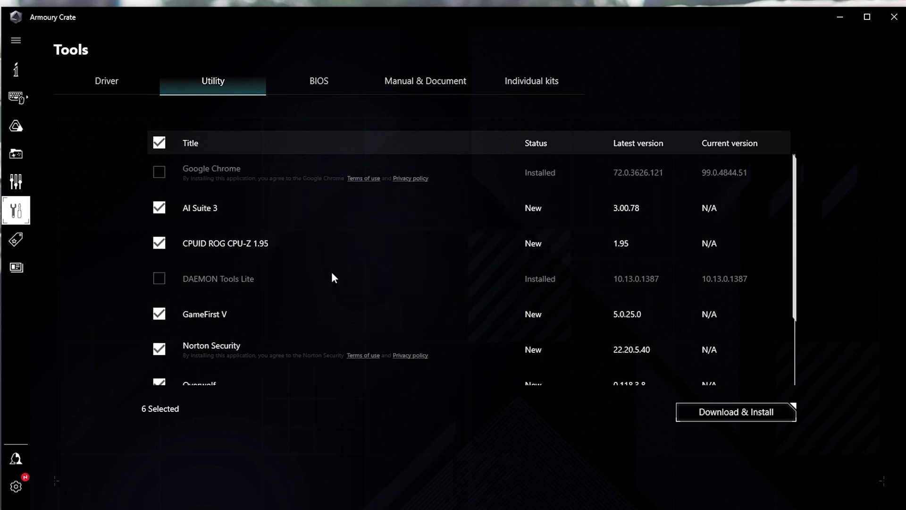
{"action": "scroll", "coordinate": [293, 243], "scroll_direction": "down", "scroll_amount": 1}
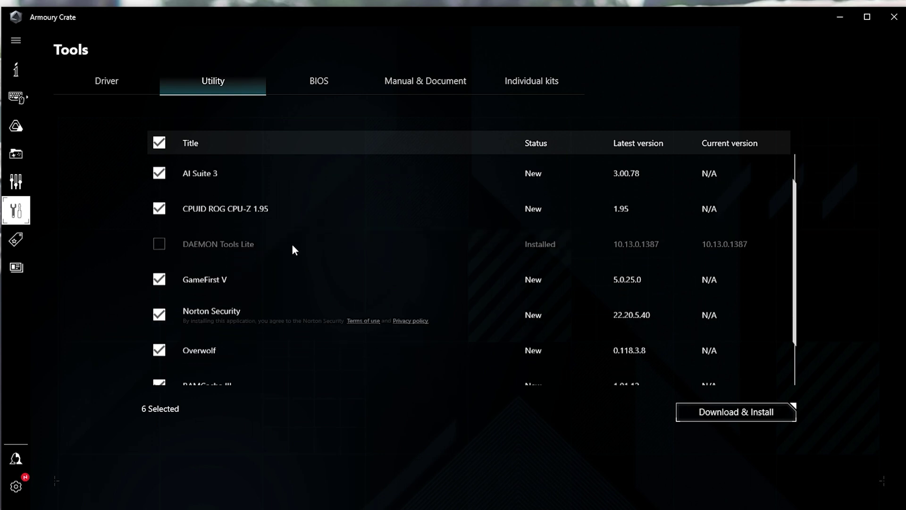
{"action": "scroll", "coordinate": [288, 248], "scroll_direction": "up", "scroll_amount": 1}
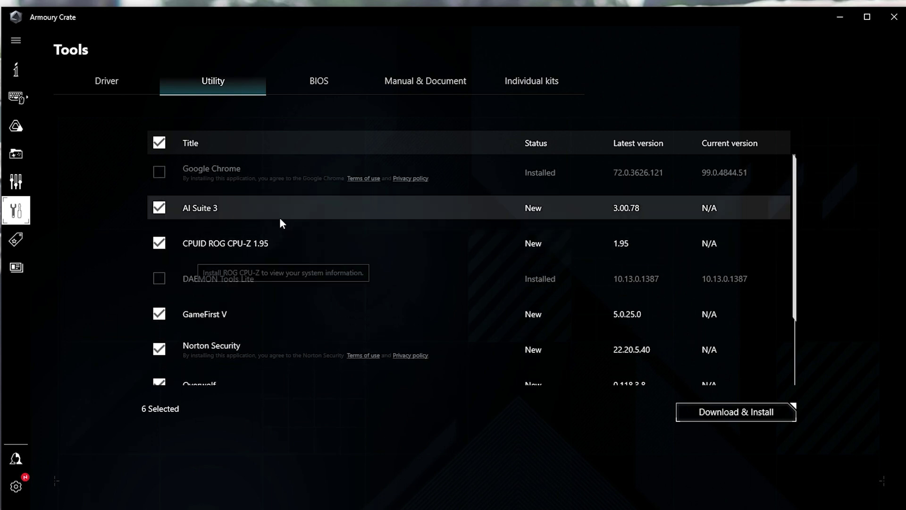
{"action": "scroll", "coordinate": [291, 283], "scroll_direction": "down", "scroll_amount": 1}
{"action": "scroll", "coordinate": [295, 302], "scroll_direction": "down", "scroll_amount": 2}
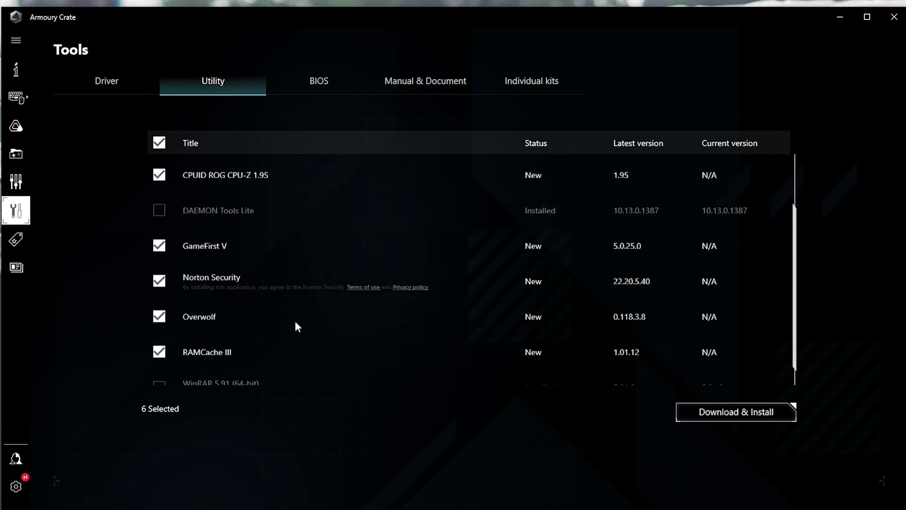
{"action": "scroll", "coordinate": [296, 316], "scroll_direction": "up", "scroll_amount": 2}
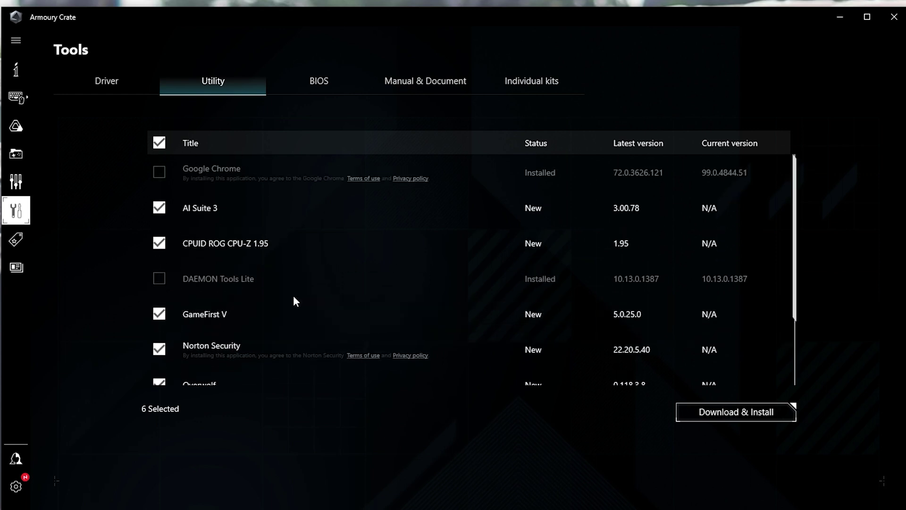
{"action": "scroll", "coordinate": [289, 270], "scroll_direction": "down", "scroll_amount": 2}
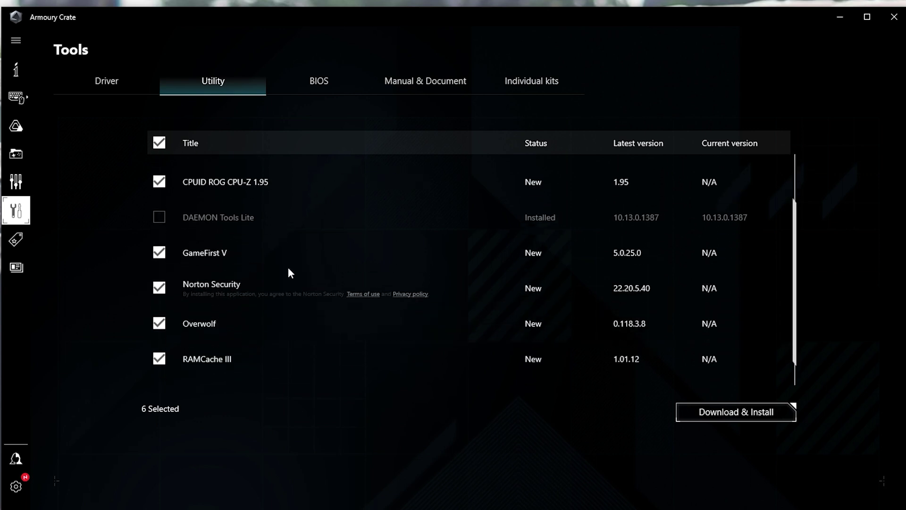
{"action": "scroll", "coordinate": [284, 226], "scroll_direction": "up", "scroll_amount": 2}
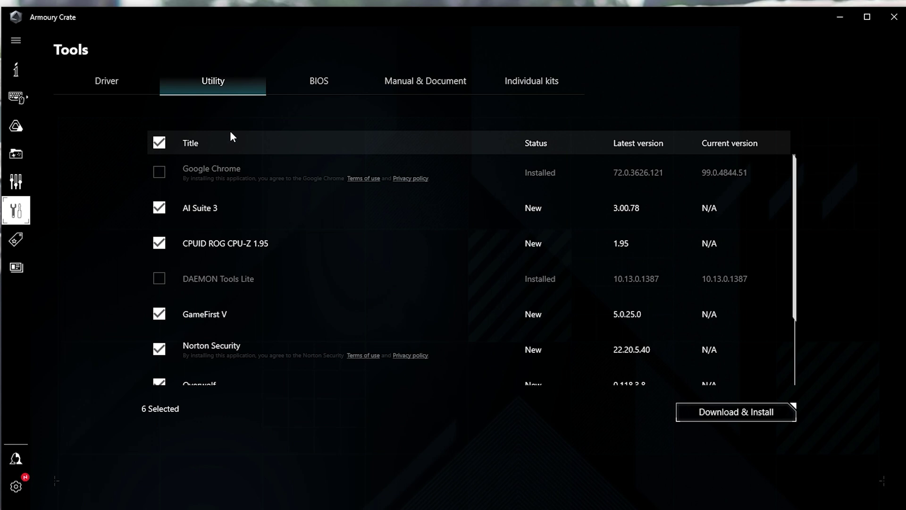
{"action": "left_click", "coordinate": [319, 81]}
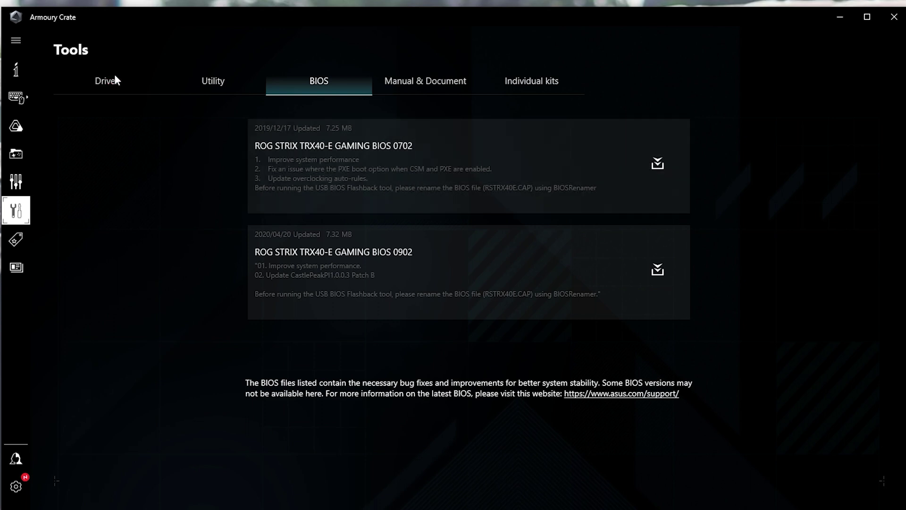
Show the driver list in the Tools section
{"action": "left_click", "coordinate": [115, 80]}
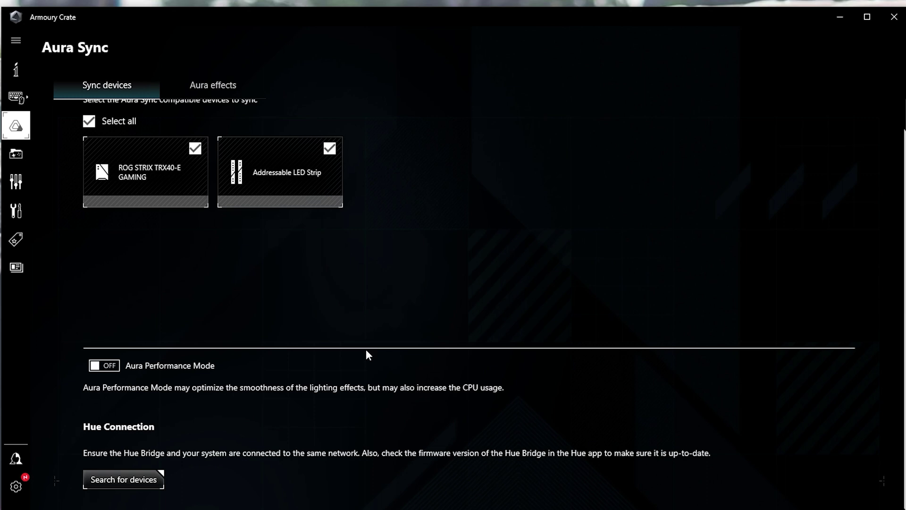
Return to the Dashboard with live CPU frequency readings and the Aura Sync, Fan Speed and Scenario Profiles panels
{"action": "left_click", "coordinate": [18, 70]}
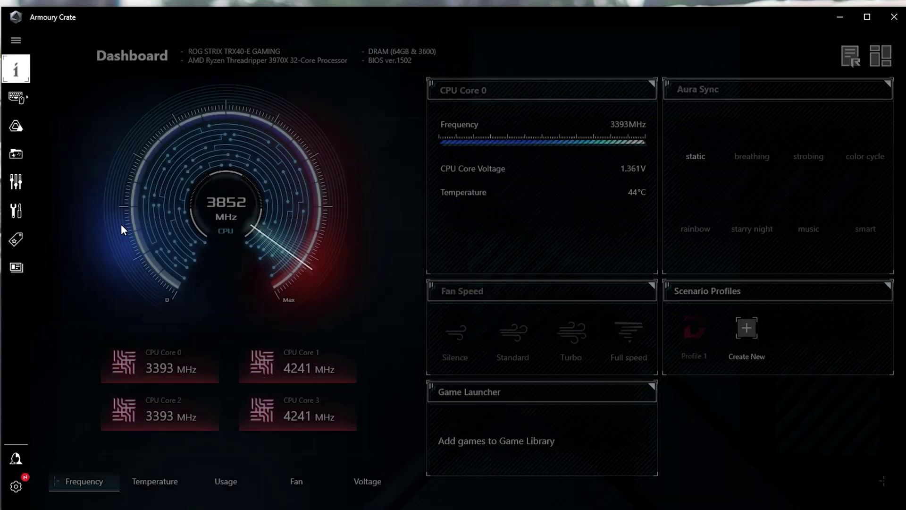